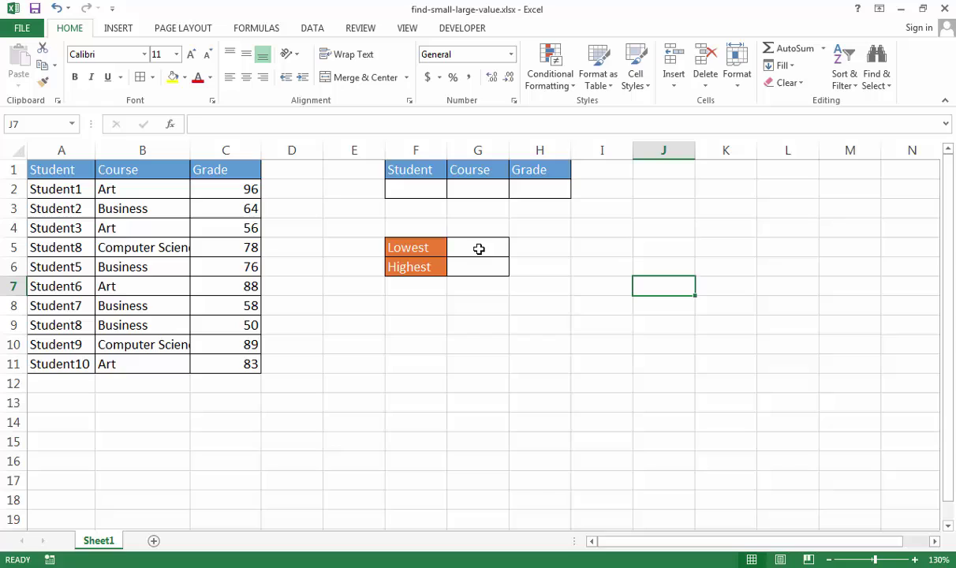
Enter =DMIN(A1:C11,C1,F1:H2) in G5 to return the lowest grade, 50
{"action": "left_click", "coordinate": [492, 251]}
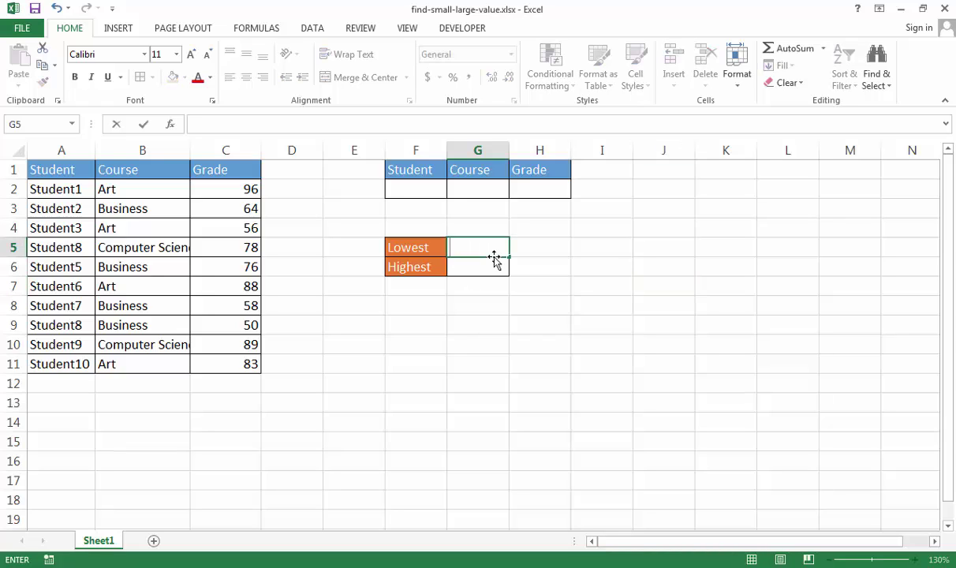
{"action": "type", "text": "=dmin"}
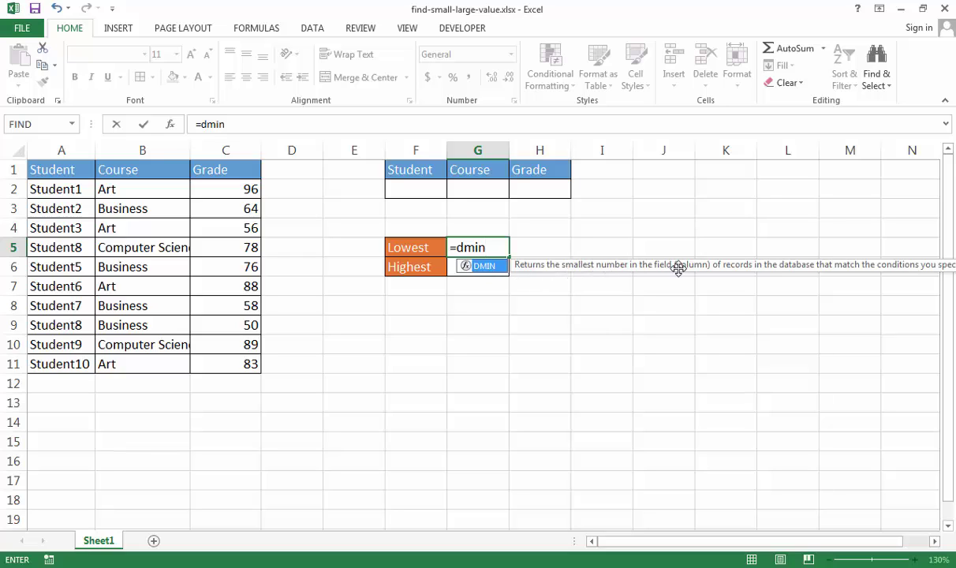
{"action": "double_click", "coordinate": [486, 269]}
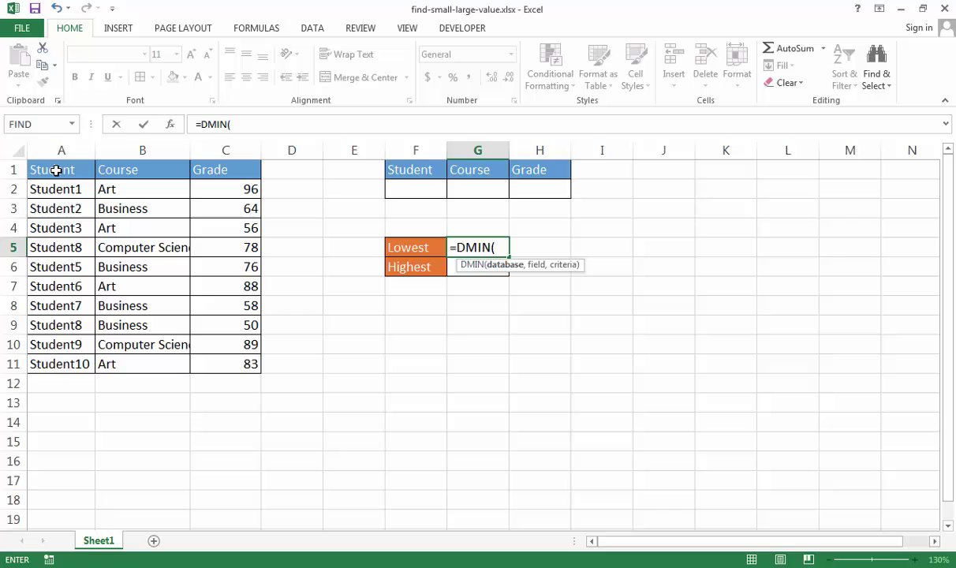
{"action": "left_click_drag", "start_coordinate": [49, 165], "coordinate": [211, 372]}
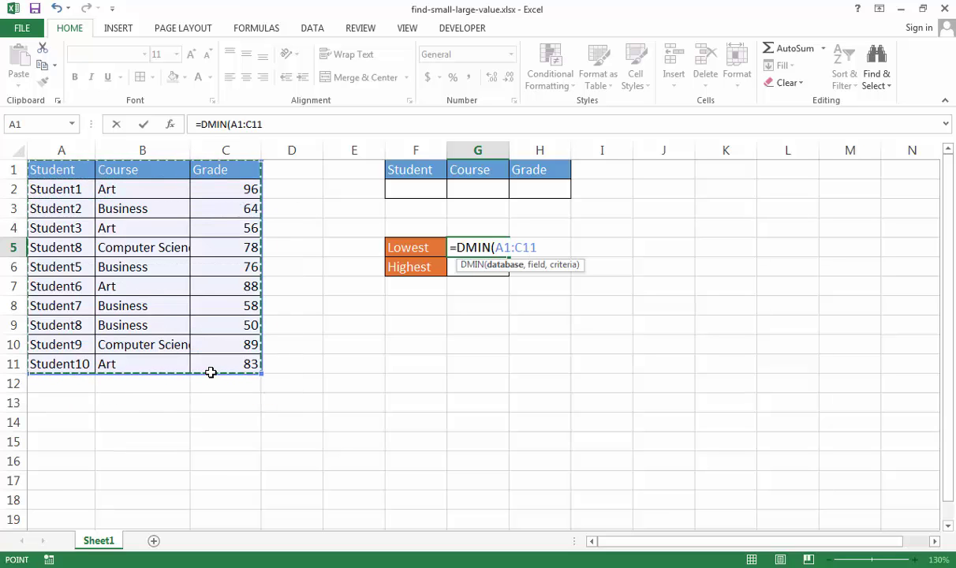
{"action": "type", "text": ","}
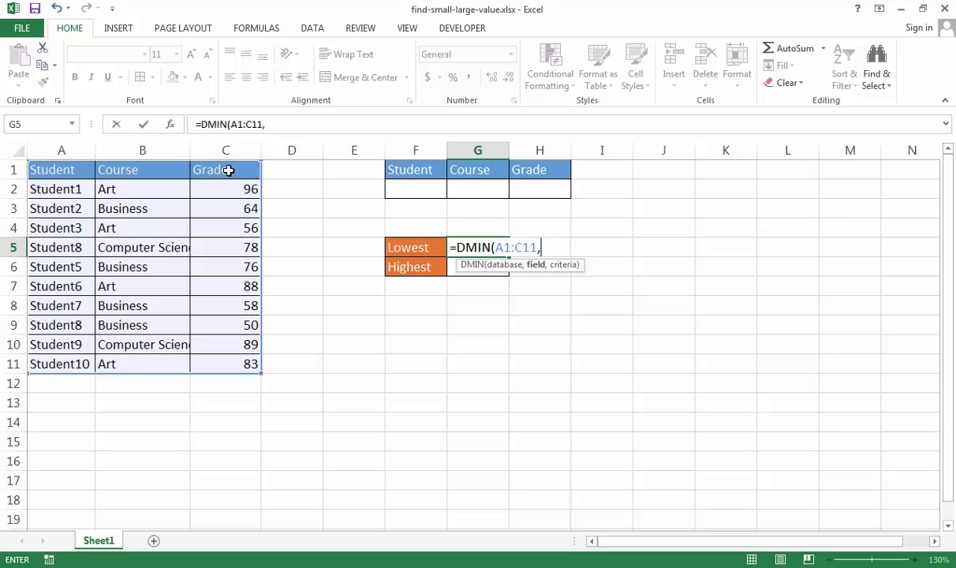
{"action": "left_click", "coordinate": [228, 170]}
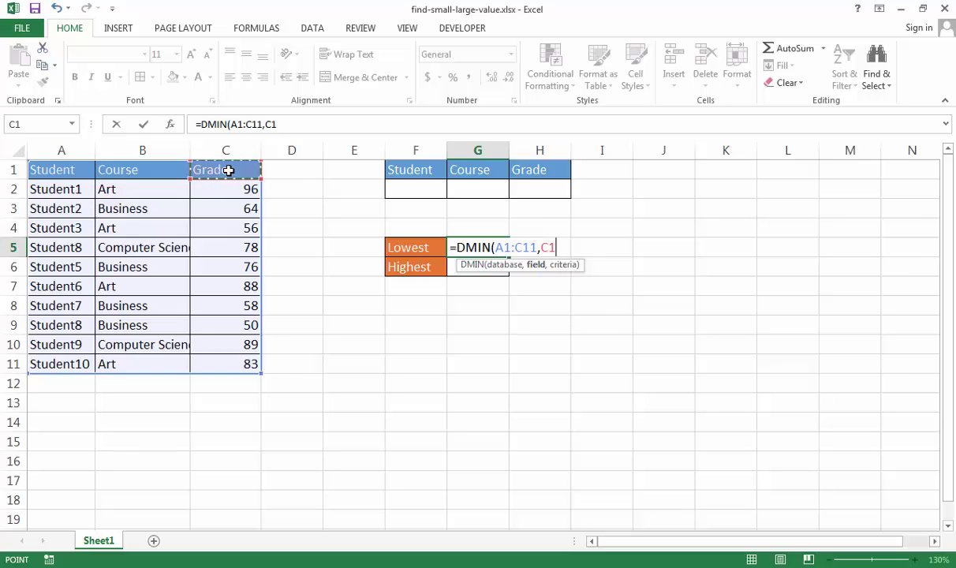
{"action": "type", "text": ","}
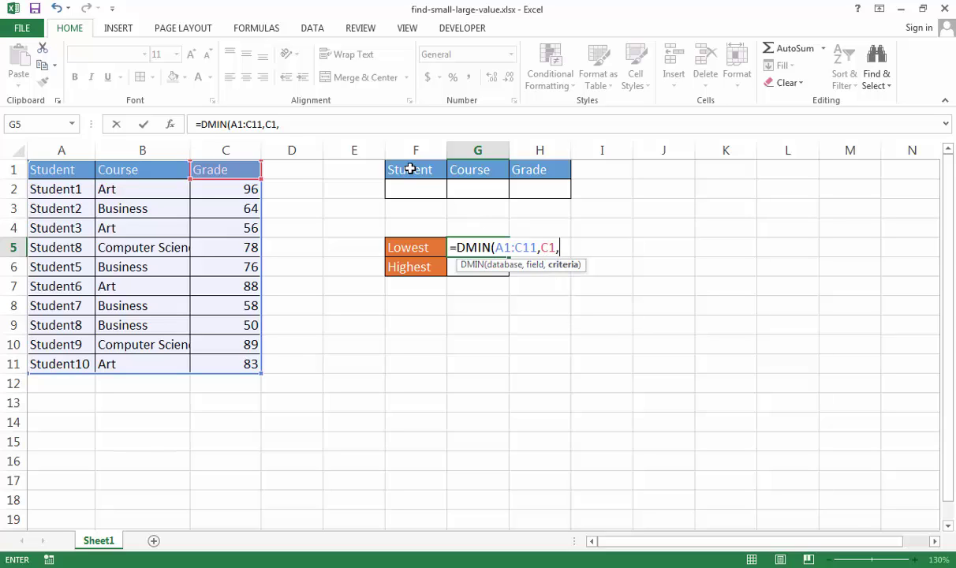
{"action": "left_click_drag", "start_coordinate": [410, 168], "coordinate": [549, 190]}
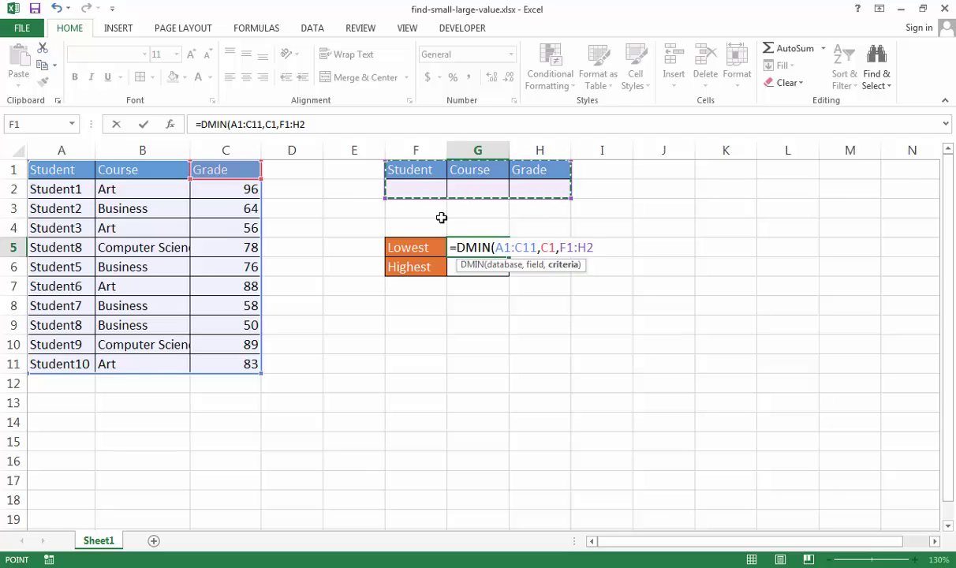
{"action": "key", "text": "ctrl+Return"}
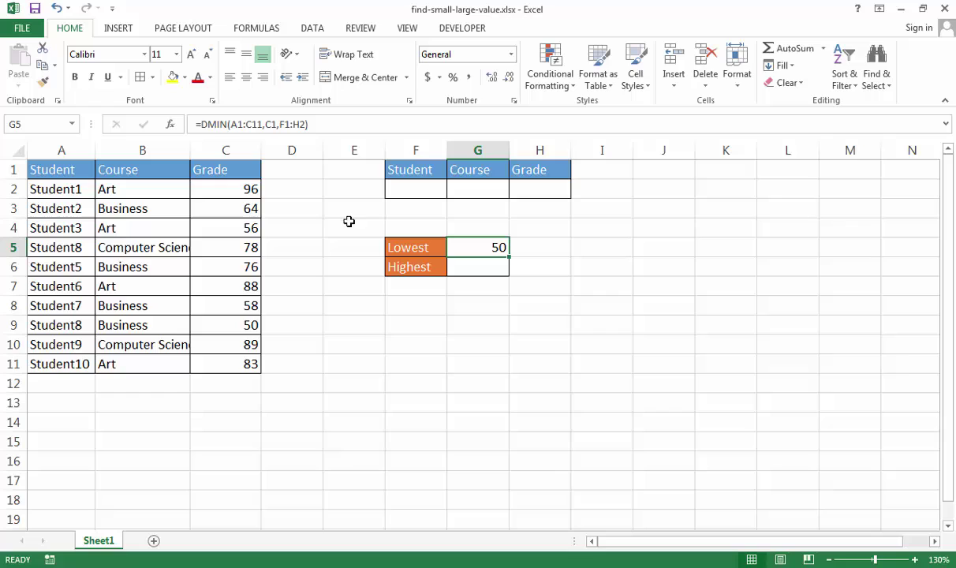
Change C7's grade from 88 to 5, then auto-fit column B to fit Computer Science
{"action": "left_click", "coordinate": [250, 286]}
{"action": "type", "text": "5"}
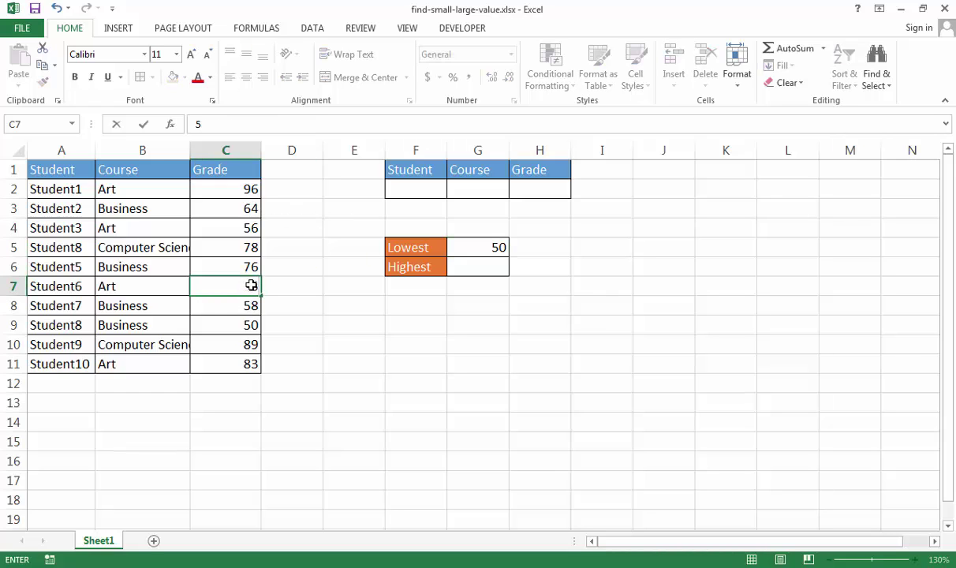
{"action": "key", "text": "Return"}
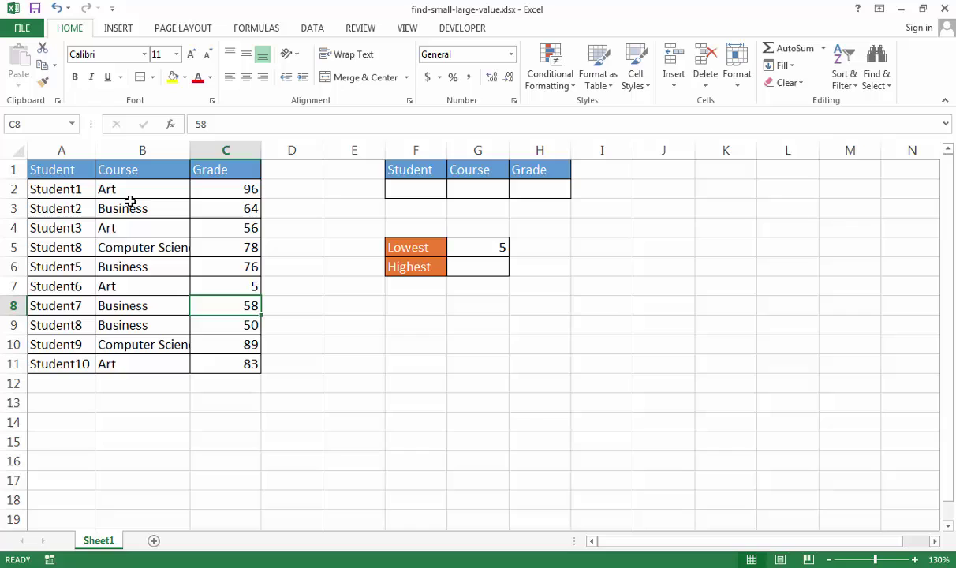
{"action": "double_click", "coordinate": [190, 152]}
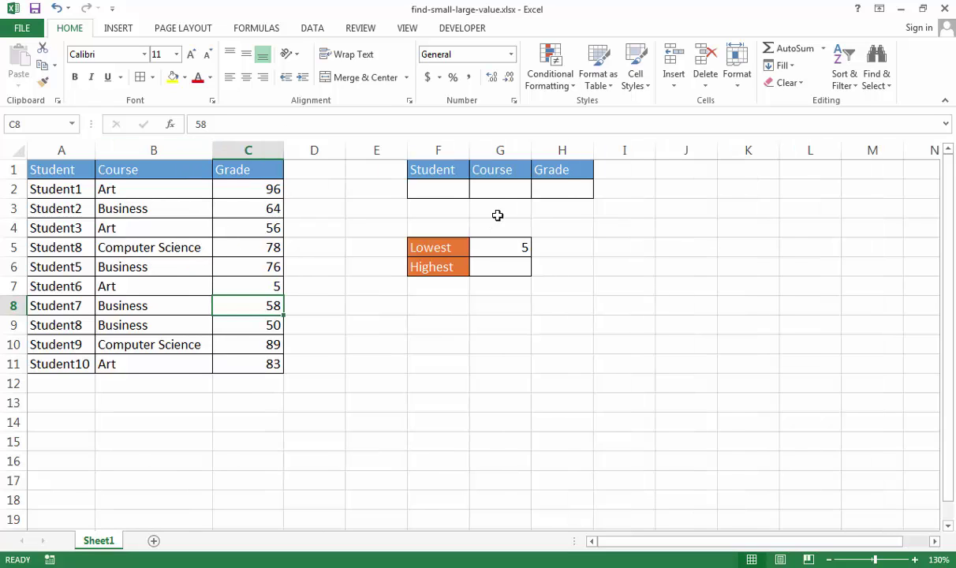
Enter business as the Course criterion in G2
{"action": "left_click", "coordinate": [496, 190]}
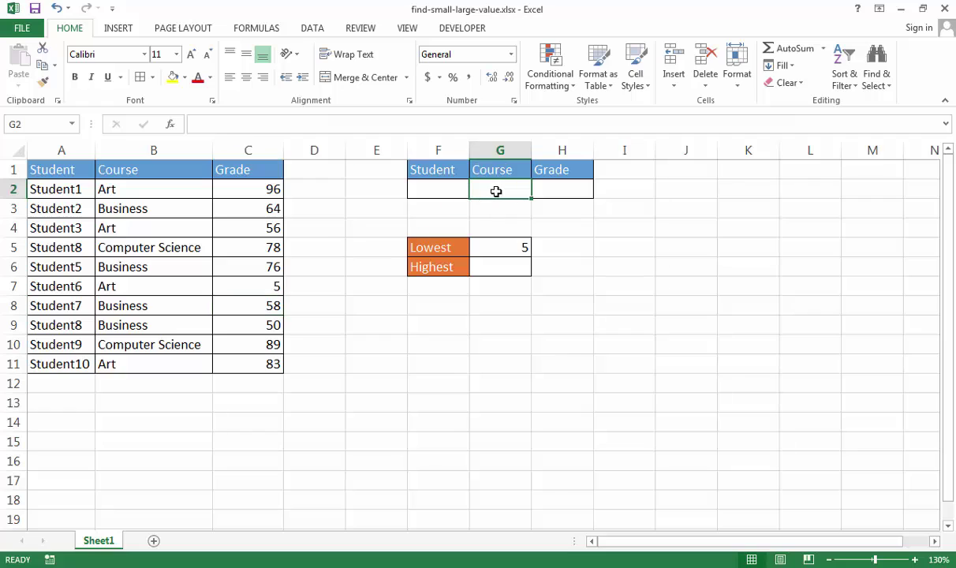
{"action": "type", "text": "busine"}
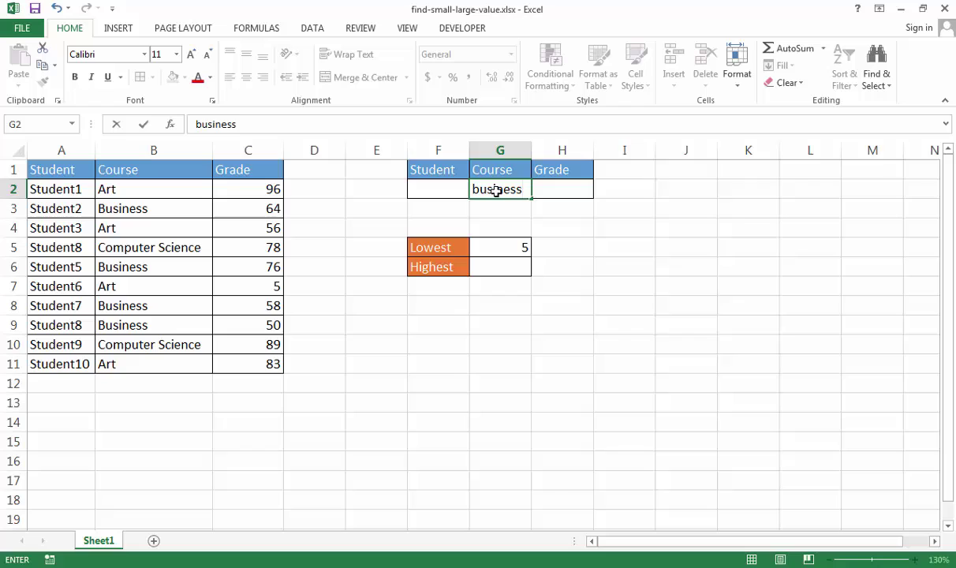
{"action": "type", "text": "ss"}
{"action": "key", "text": "Return"}
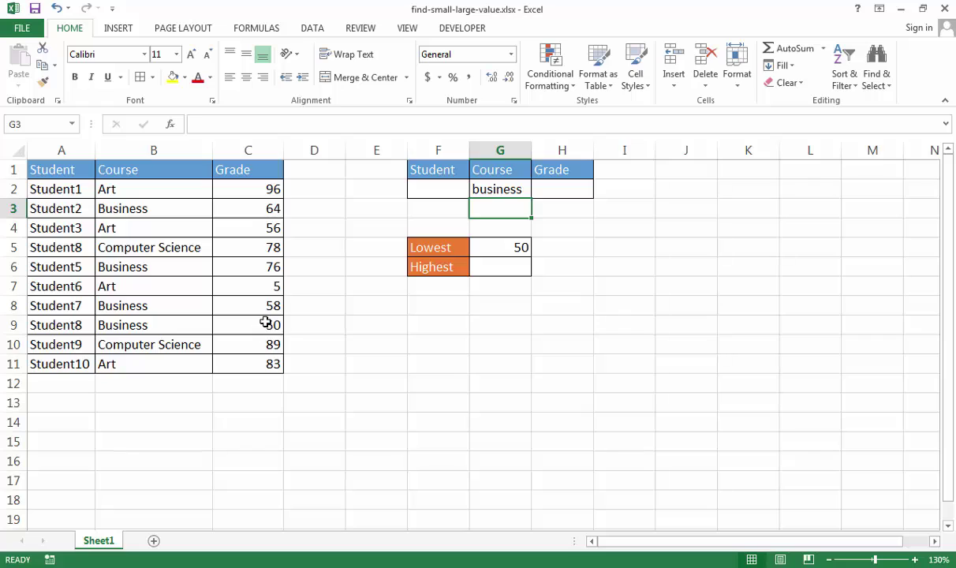
Change the grade in C3 from 64 to 2, so Lowest shows 2
{"action": "left_click", "coordinate": [260, 208]}
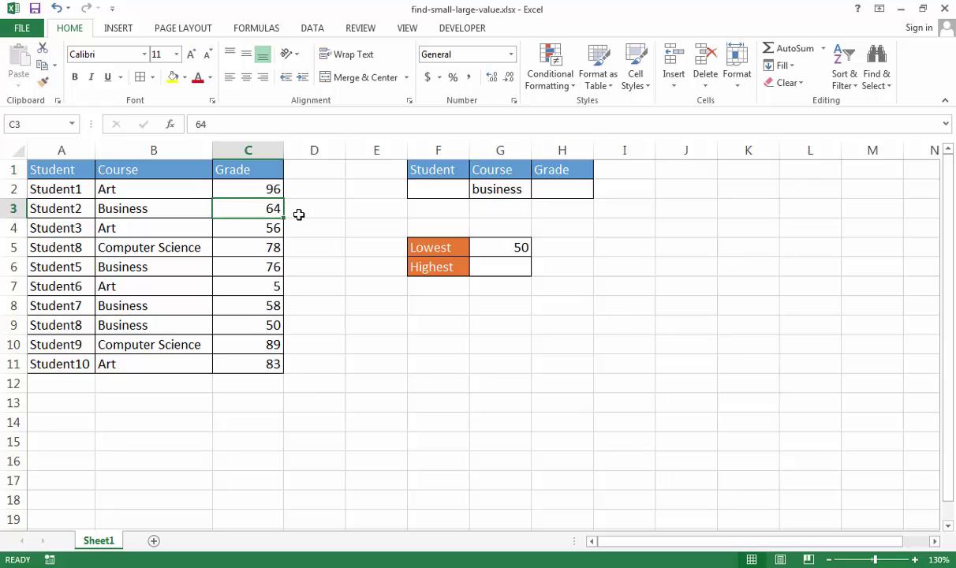
{"action": "type", "text": "2"}
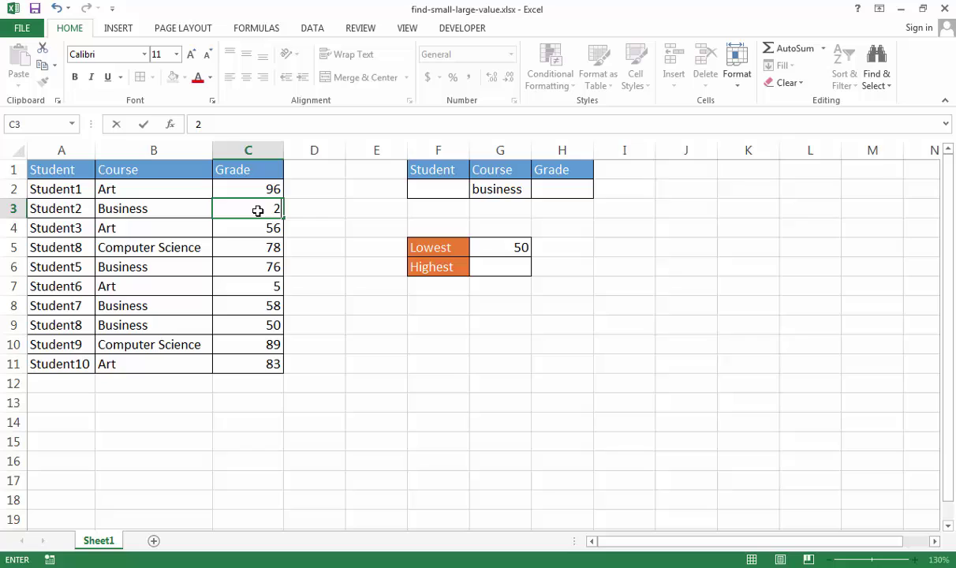
{"action": "key", "text": "Return"}
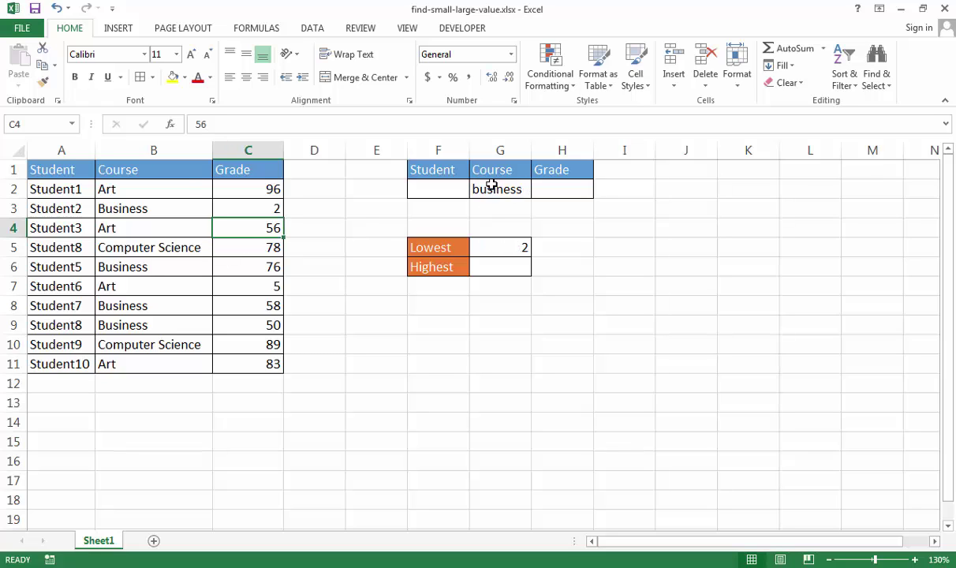
Enter =DMAX(A1:C11,C1,F1:H2) in G6 to return the highest grade, 76
{"action": "left_click", "coordinate": [492, 267]}
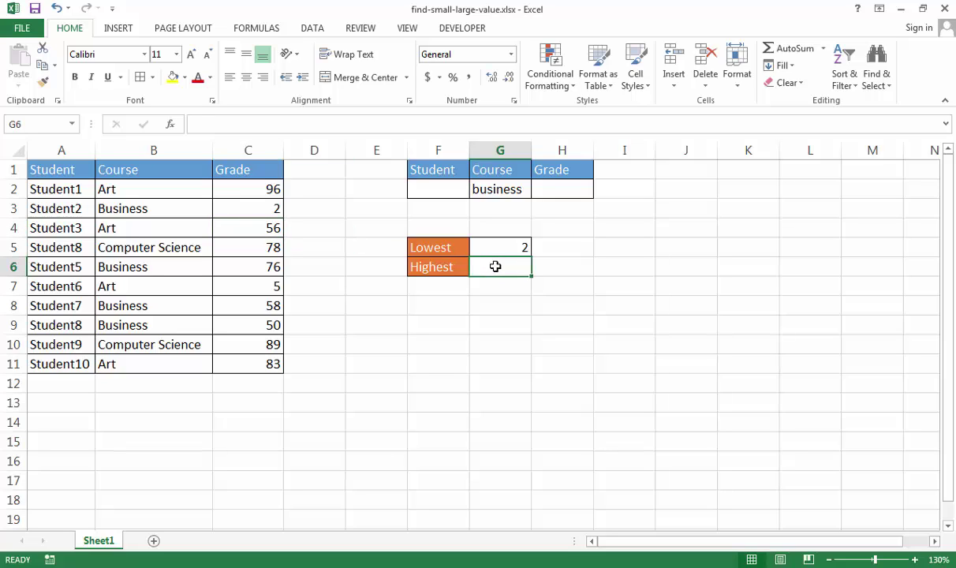
{"action": "type", "text": "=dma"}
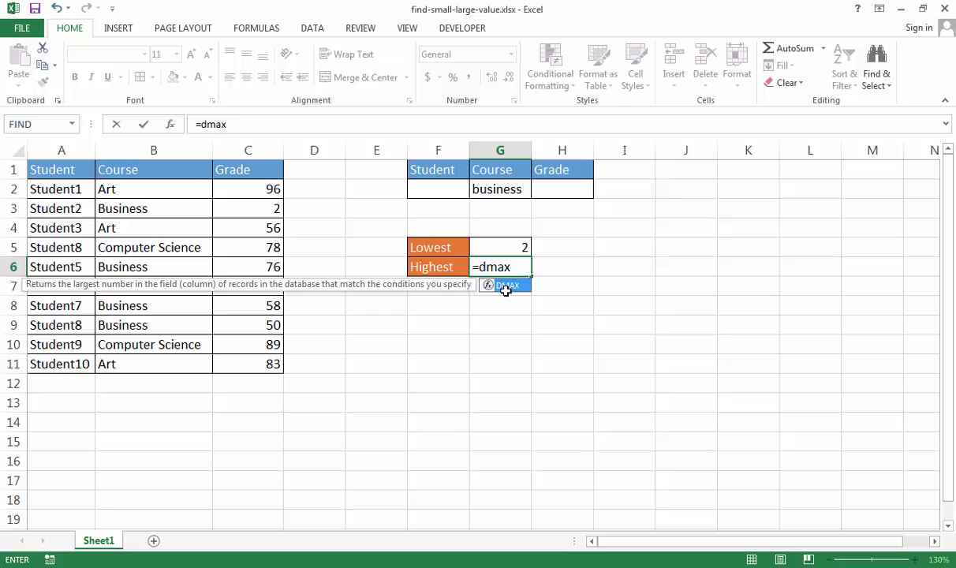
{"action": "type", "text": "x"}
{"action": "double_click", "coordinate": [507, 286]}
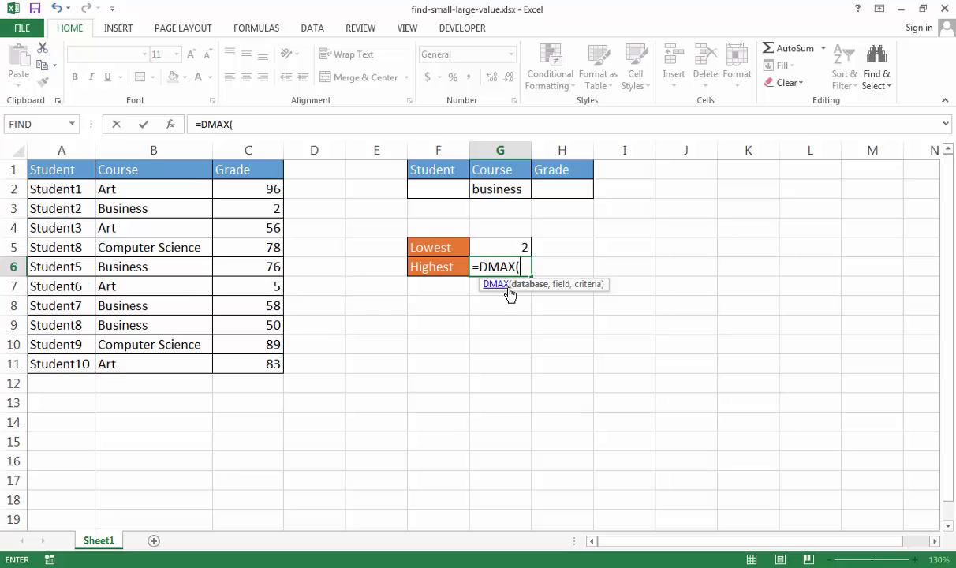
{"action": "left_click", "coordinate": [67, 171]}
{"action": "left_click_drag", "start_coordinate": [67, 170], "coordinate": [241, 365]}
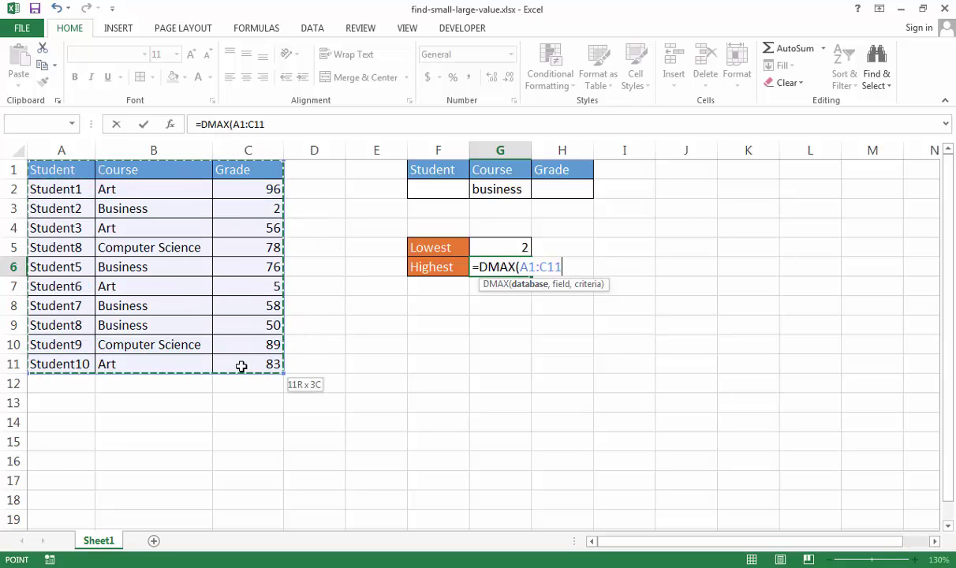
{"action": "type", "text": ","}
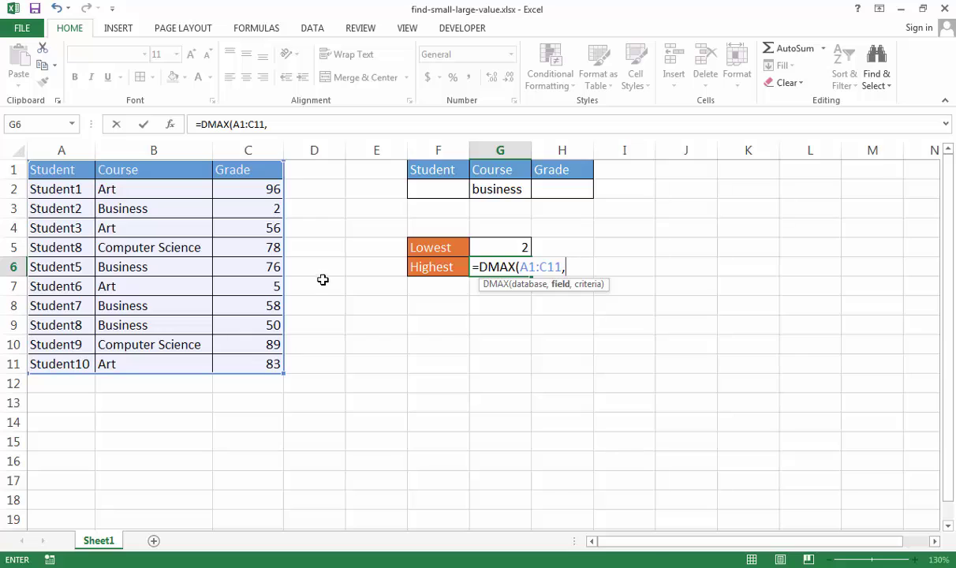
{"action": "left_click", "coordinate": [247, 170]}
{"action": "left_click", "coordinate": [246, 170]}
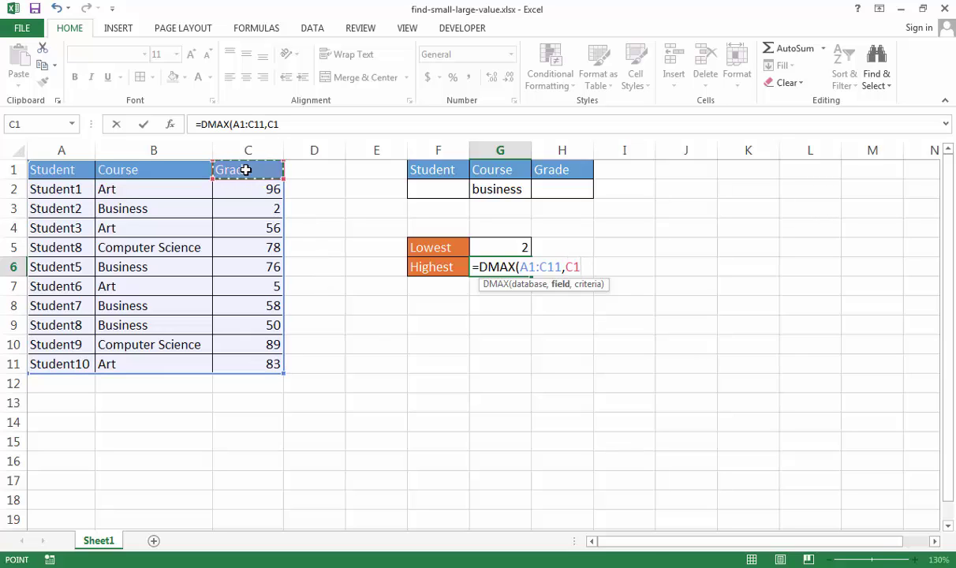
{"action": "type", "text": ","}
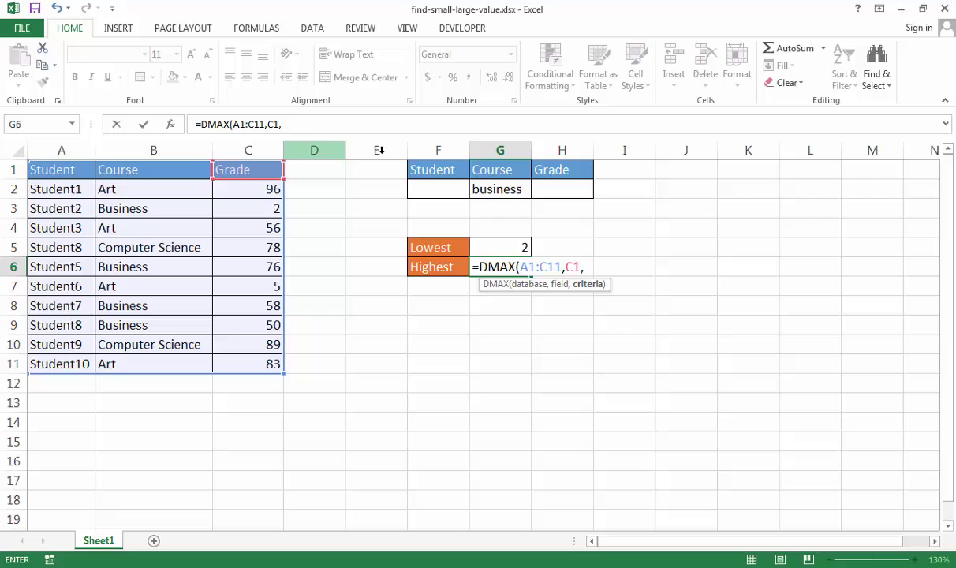
{"action": "left_click_drag", "start_coordinate": [435, 171], "coordinate": [559, 190]}
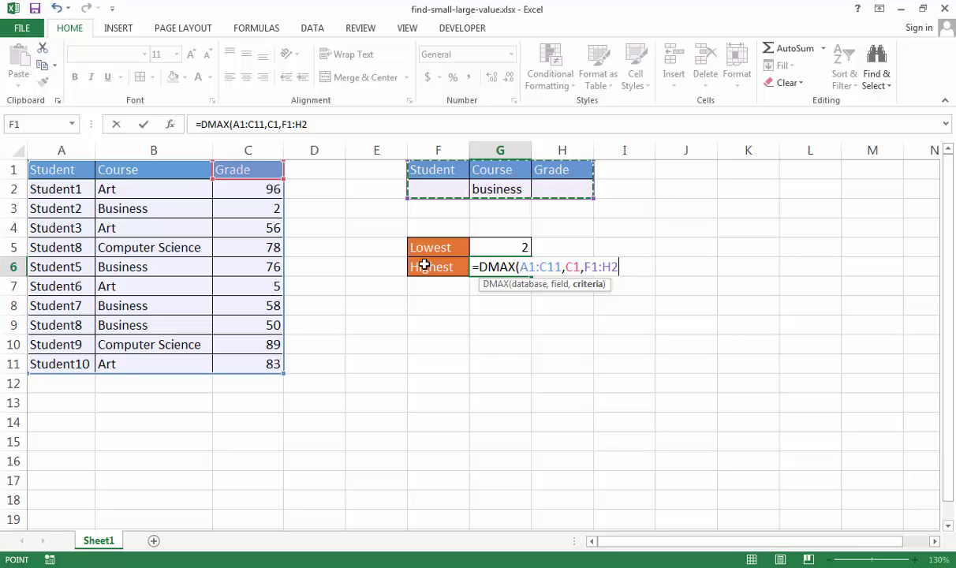
{"action": "type", "text": ")"}
{"action": "key", "text": "Return"}
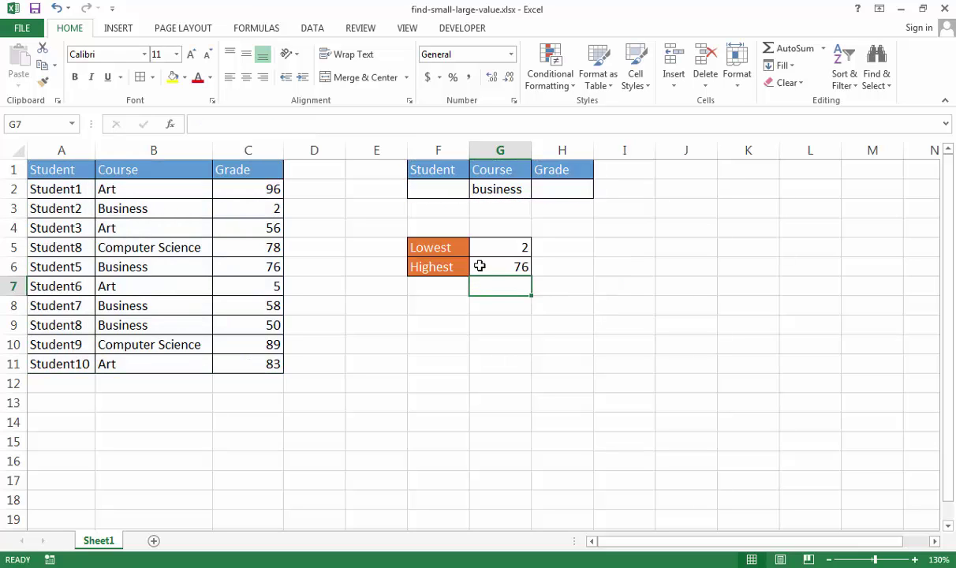
Change C3's grade to 99, updating Lowest to 50 and Highest to 99
{"action": "left_click", "coordinate": [251, 208]}
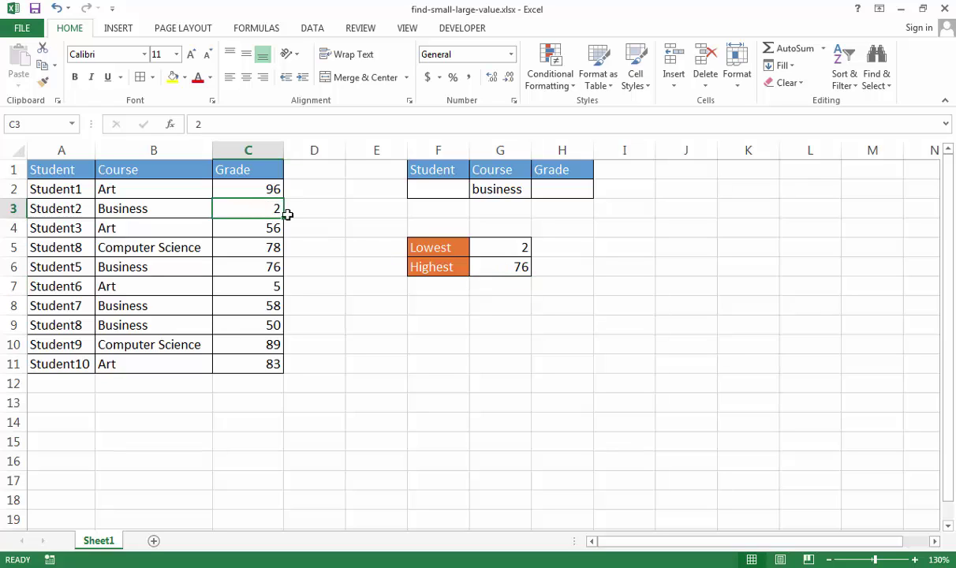
{"action": "type", "text": "99"}
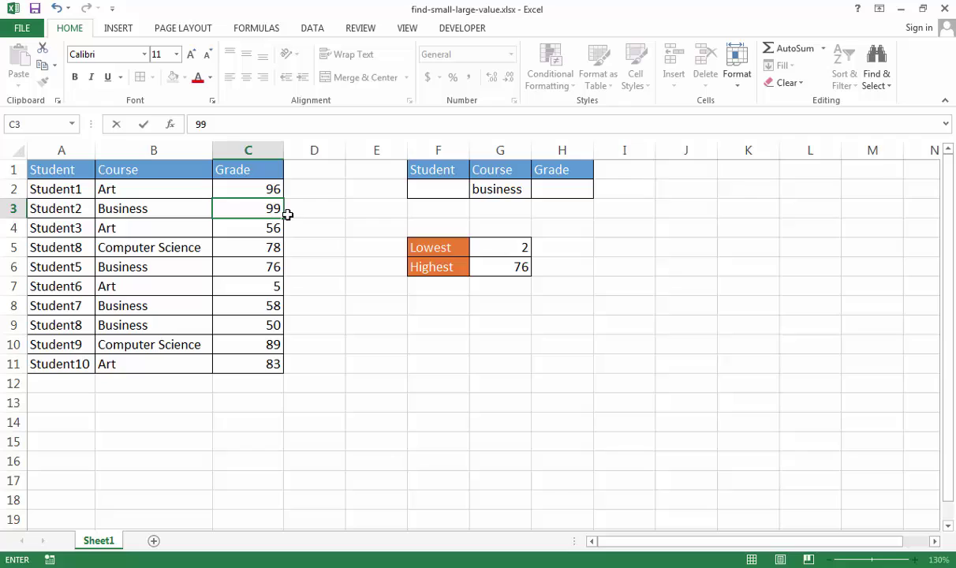
{"action": "key", "text": "Return"}
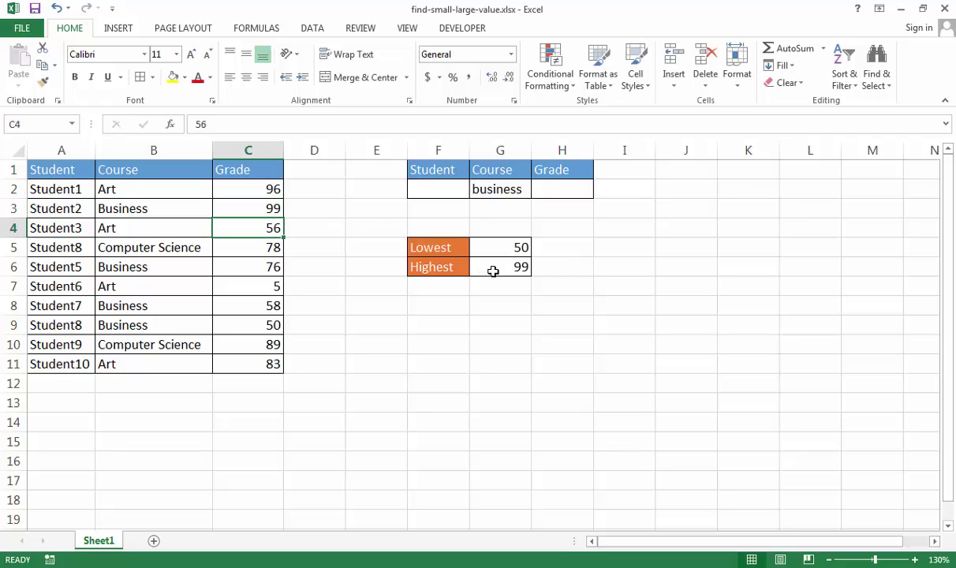